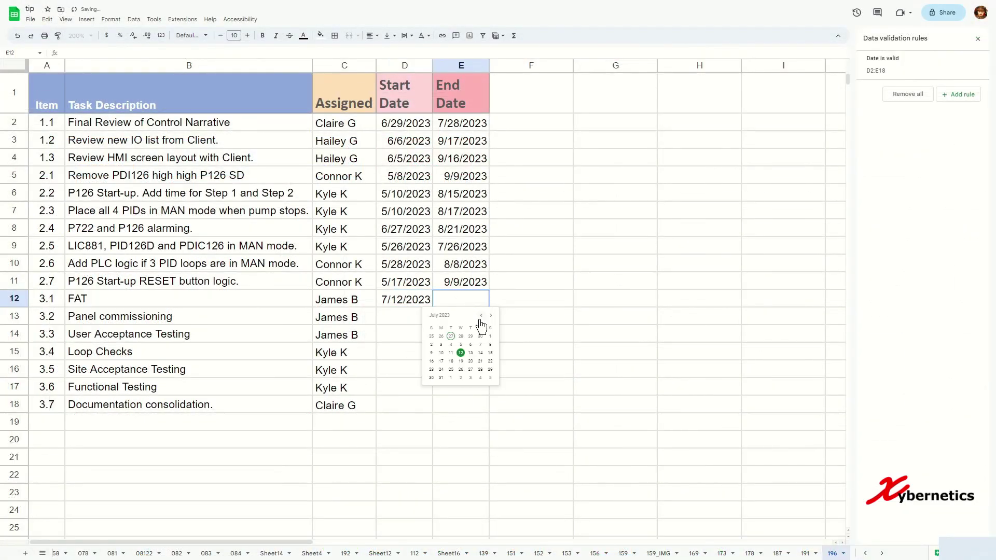
Step: Date Panel commissioning from 8/9/2023 to 10/19/2023 using the calendar pop-up
click(405, 317)
click(404, 379)
click(465, 322)
click(491, 333)
click(490, 333)
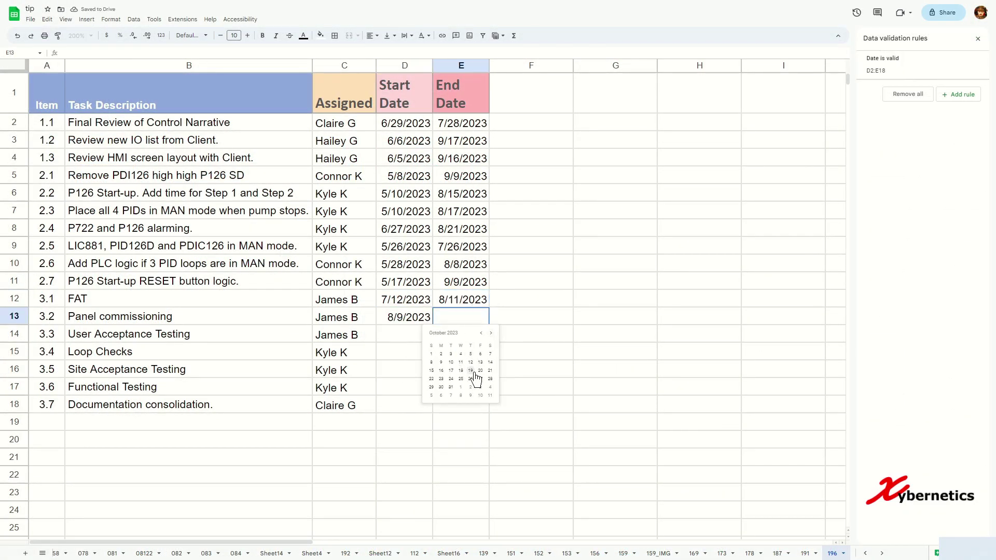
Step: Set User Acceptance Testing to start 7/17/2023 and end 8/11/2023
click(471, 373)
click(409, 335)
click(424, 351)
click(424, 351)
click(425, 351)
click(384, 396)
click(461, 334)
click(491, 351)
Step: Set Loop Checks to start 6/6/2023 and end 8/11/2023
click(480, 379)
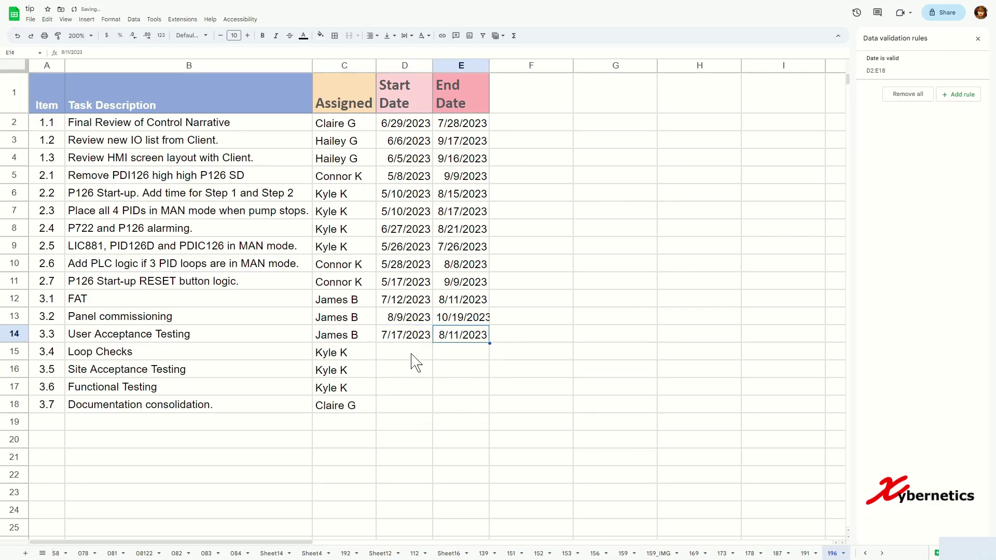
click(409, 353)
click(394, 397)
click(456, 351)
click(490, 368)
click(491, 368)
click(480, 397)
Step: Fill three start dates with 2023-09-05, 2023-09-14 and 2023-09-15
click(409, 370)
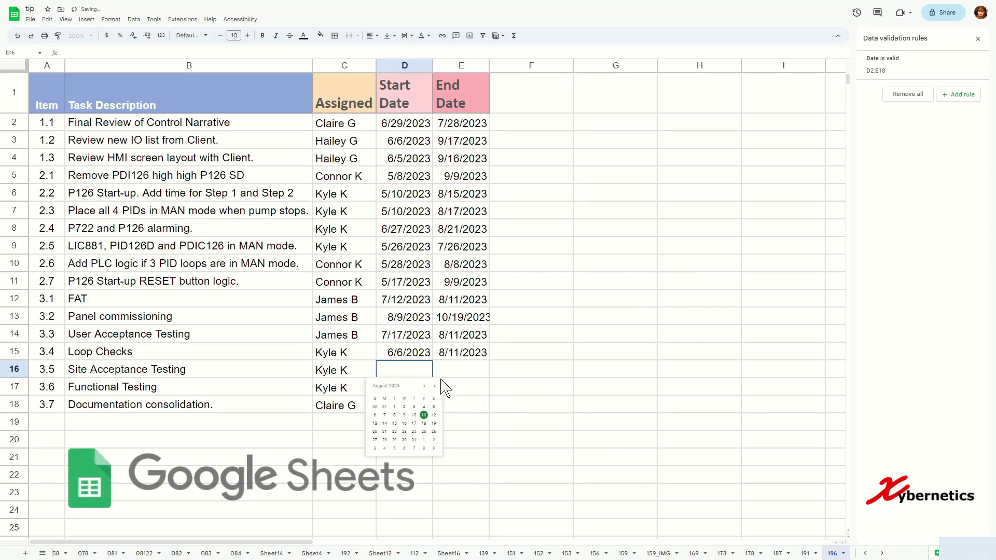
click(462, 261)
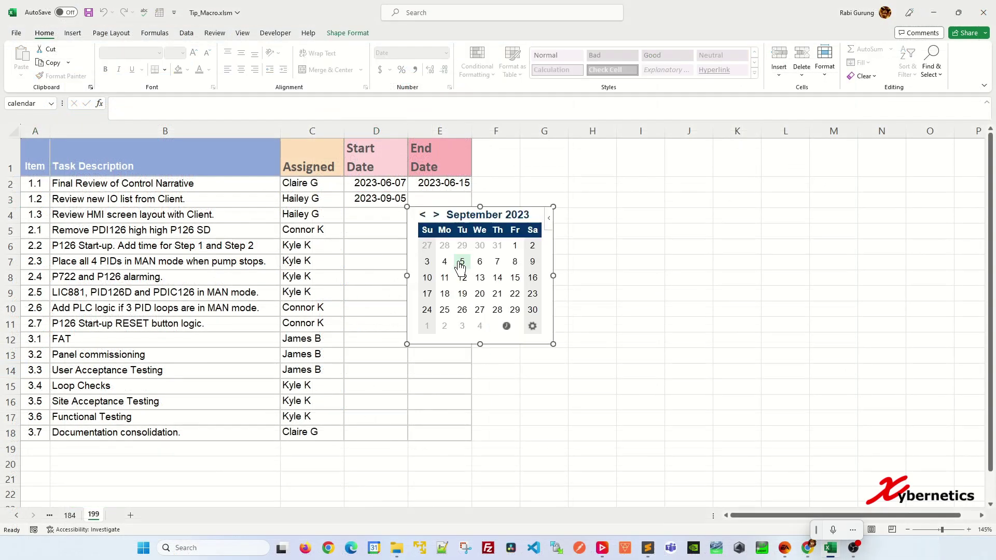
click(394, 214)
click(497, 293)
click(393, 231)
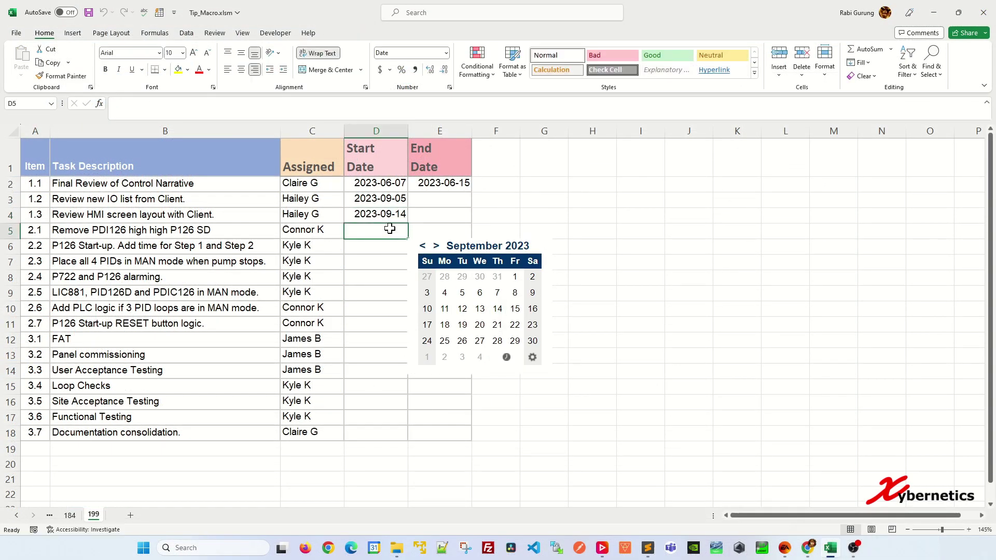
click(515, 309)
Step: Fill three end dates with 2023-09-13, 2023-09-22 and 2023-10-12
click(440, 200)
click(543, 278)
click(440, 214)
click(579, 309)
click(440, 229)
click(561, 292)
click(376, 308)
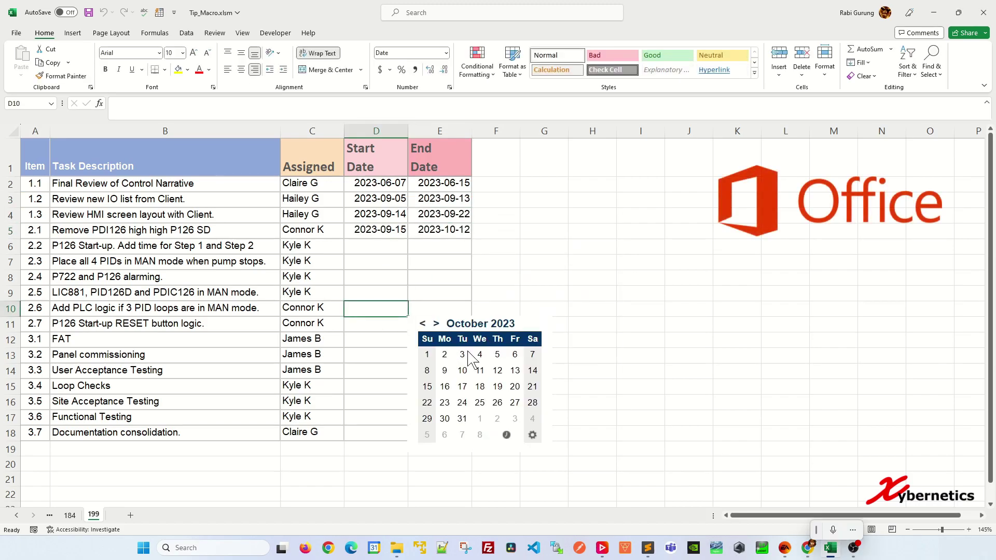
Step: Pick dates 2023-10-27, 2023-10-28, 2023-10-14, 2023-10-14 and 2023-10-26 for tasks 2.3–2.6
click(515, 402)
click(440, 292)
click(597, 386)
click(439, 416)
click(597, 478)
click(376, 354)
click(532, 417)
click(579, 355)
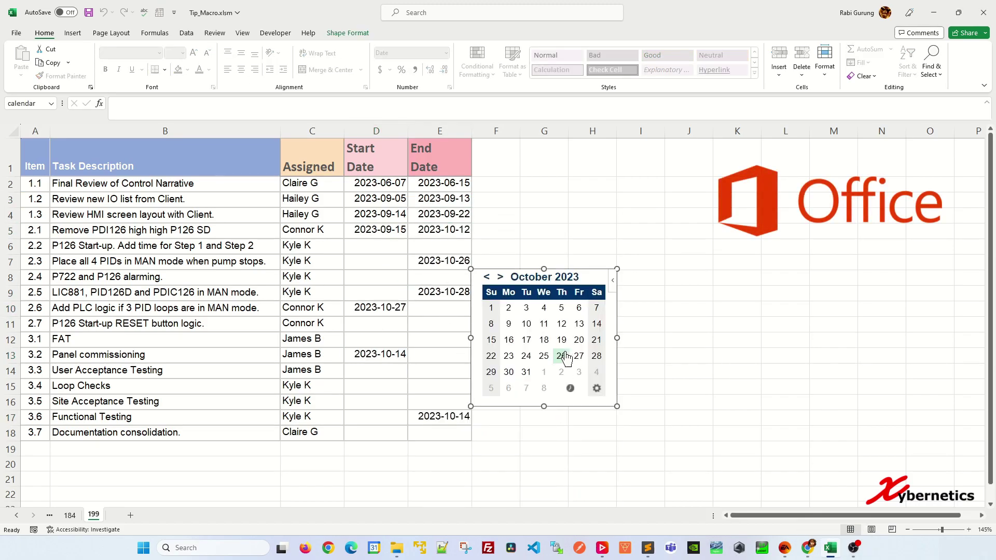
click(376, 261)
click(526, 355)
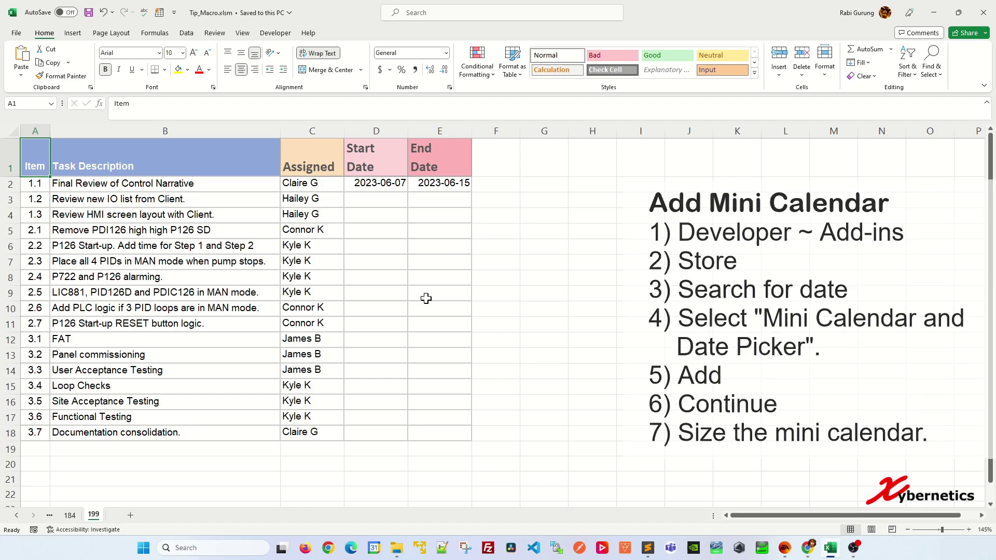
Step: Check Developer under Main Tabs in Customize the Ribbon and confirm with OK
click(269, 35)
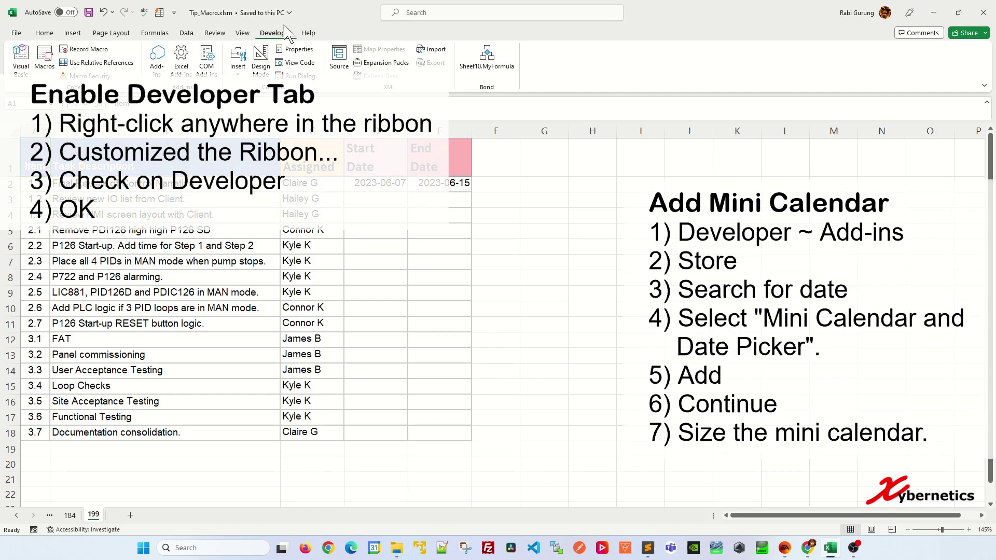
right_click(600, 64)
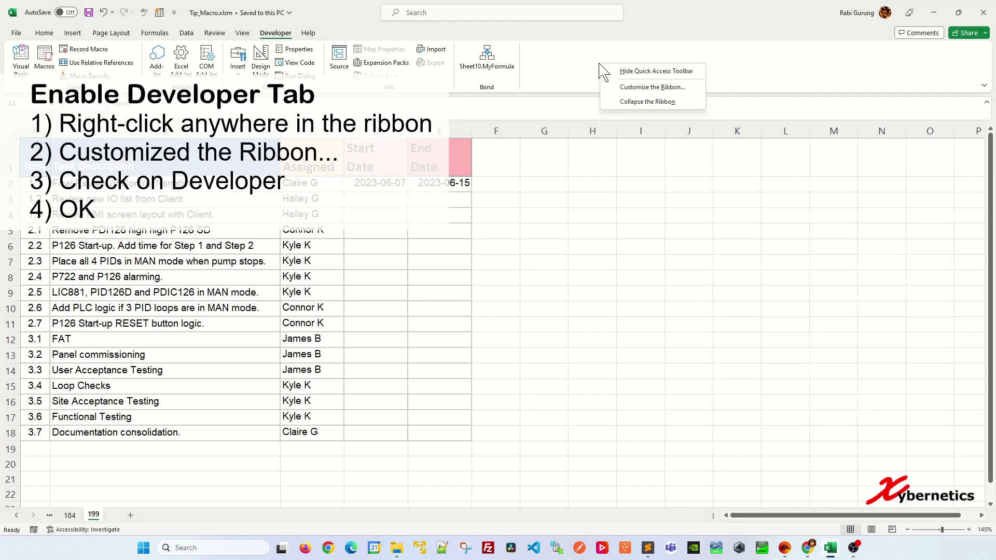
click(652, 87)
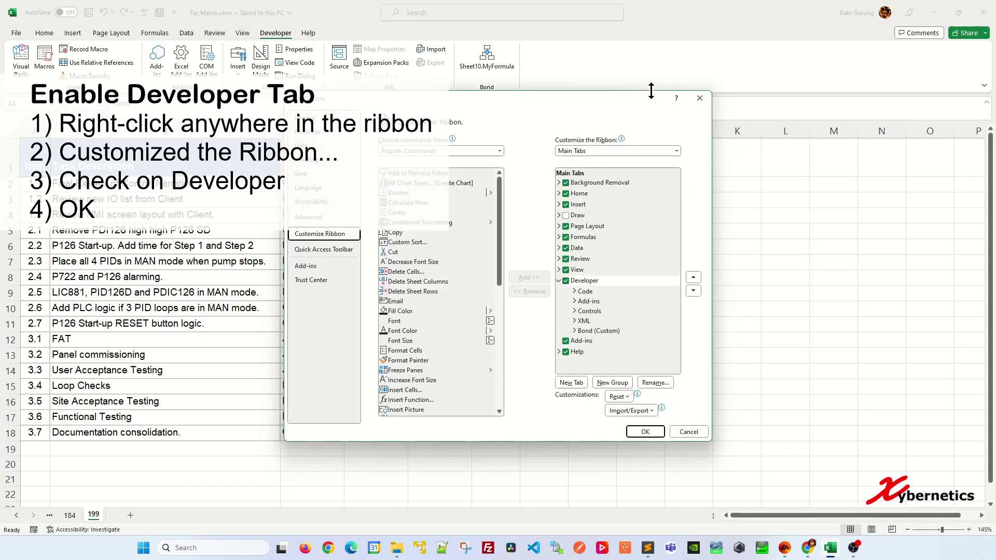
click(566, 281)
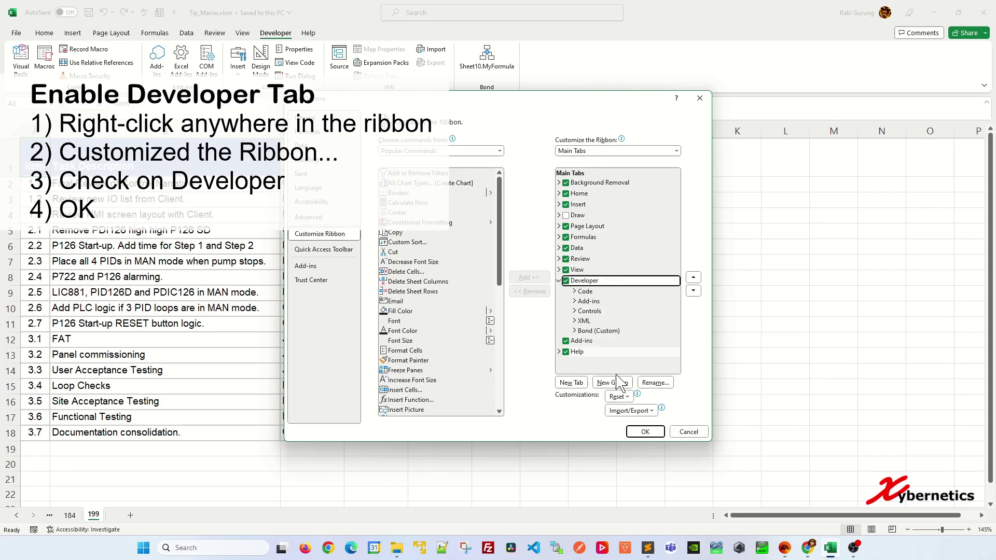
click(645, 431)
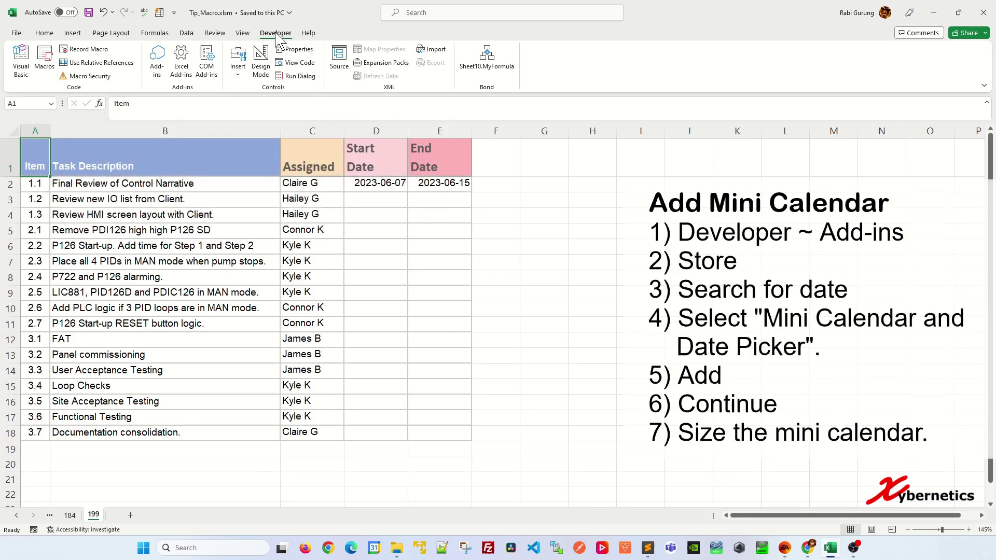
Step: Search the Office store for 'date' and add Mini Calendar and Date Picker, accepting the terms
click(157, 58)
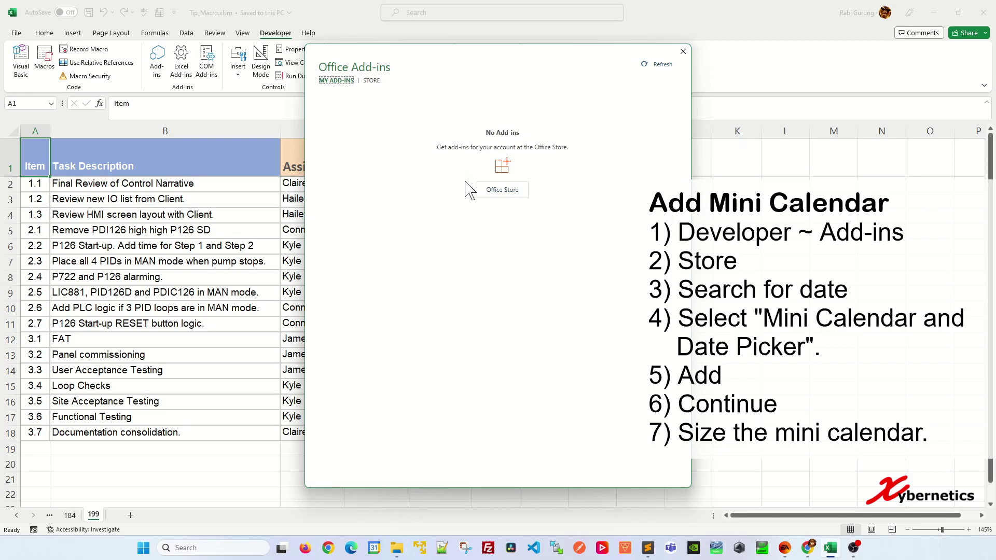
click(505, 192)
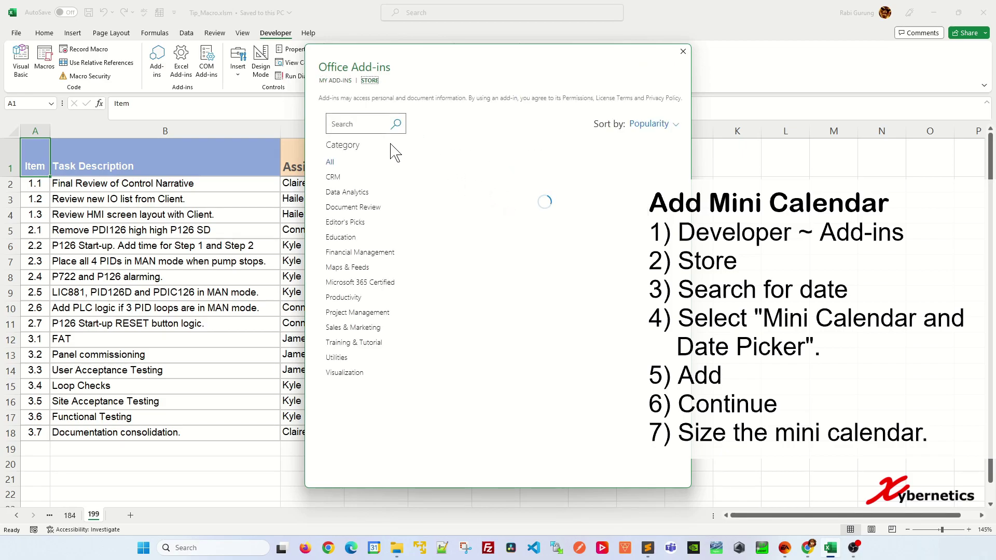
click(356, 126)
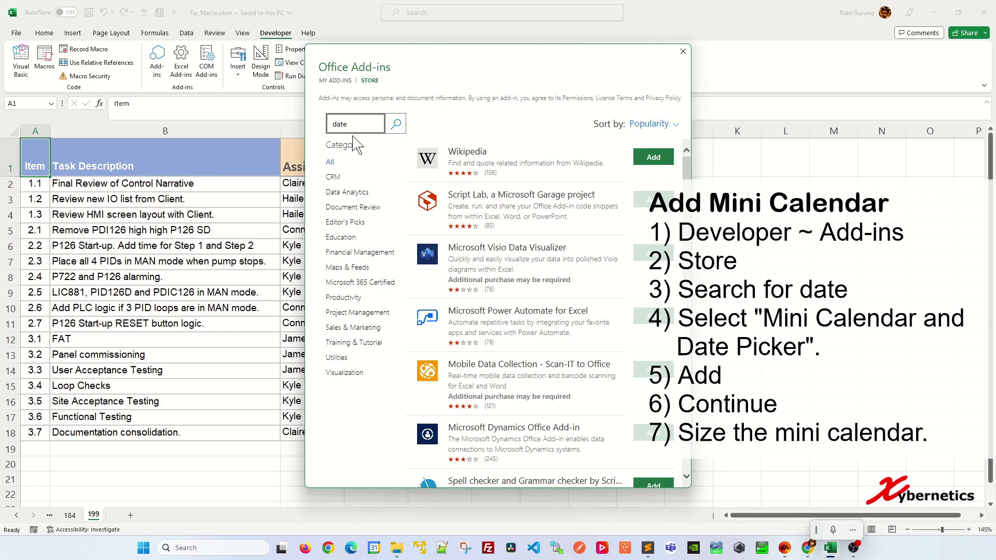
key(Return)
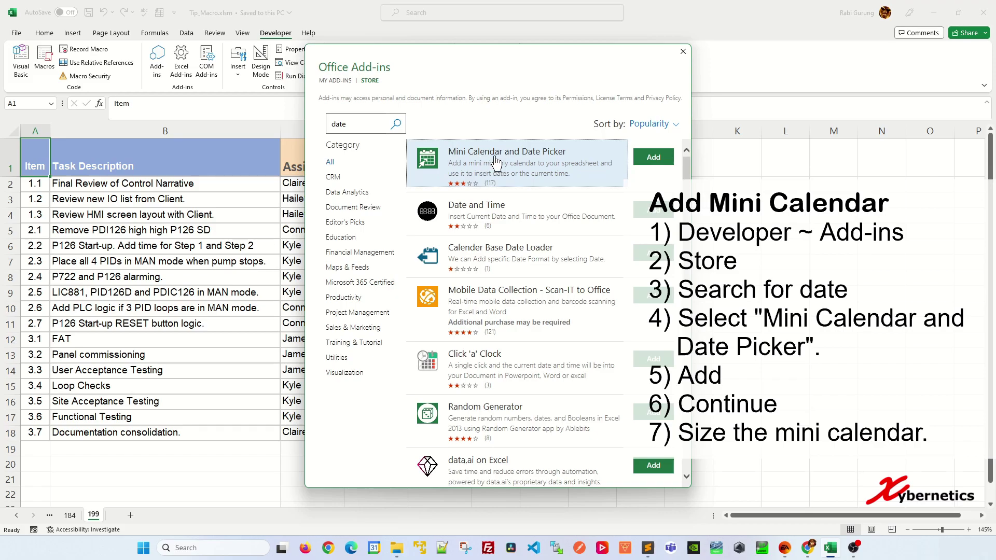
click(653, 157)
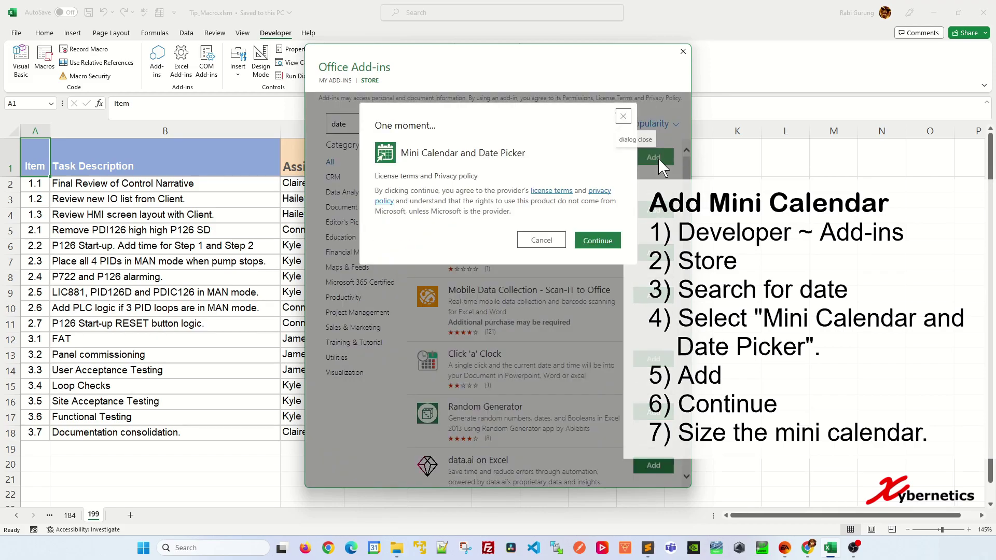
click(594, 238)
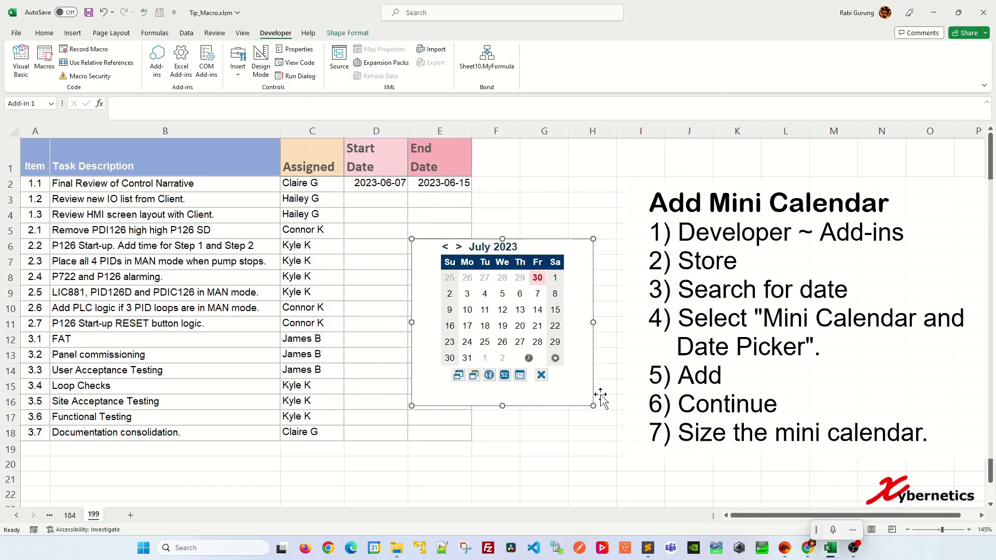
Step: Shrink the mini calendar, close its settings toolbar, and drag it right of the End Date column
drag(594, 406, 554, 375)
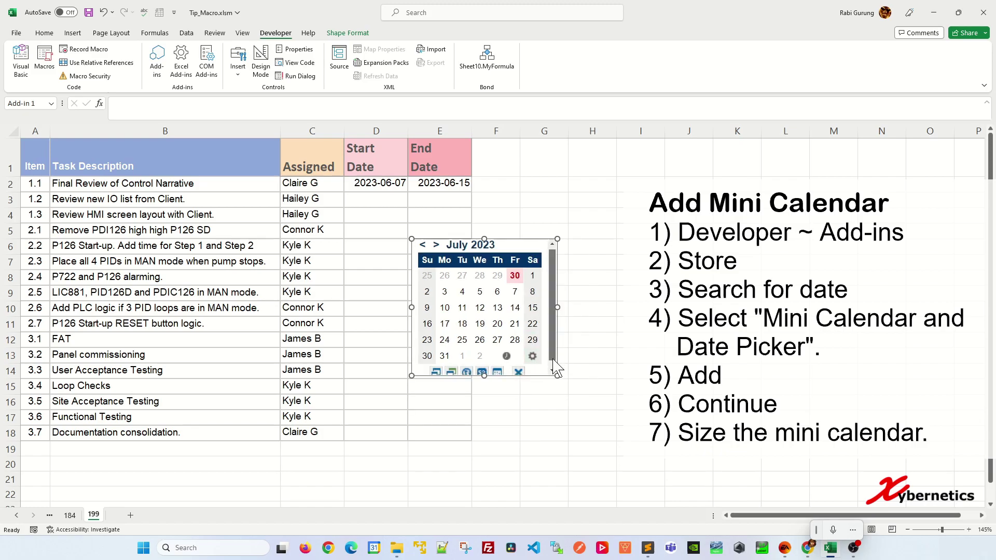
click(518, 367)
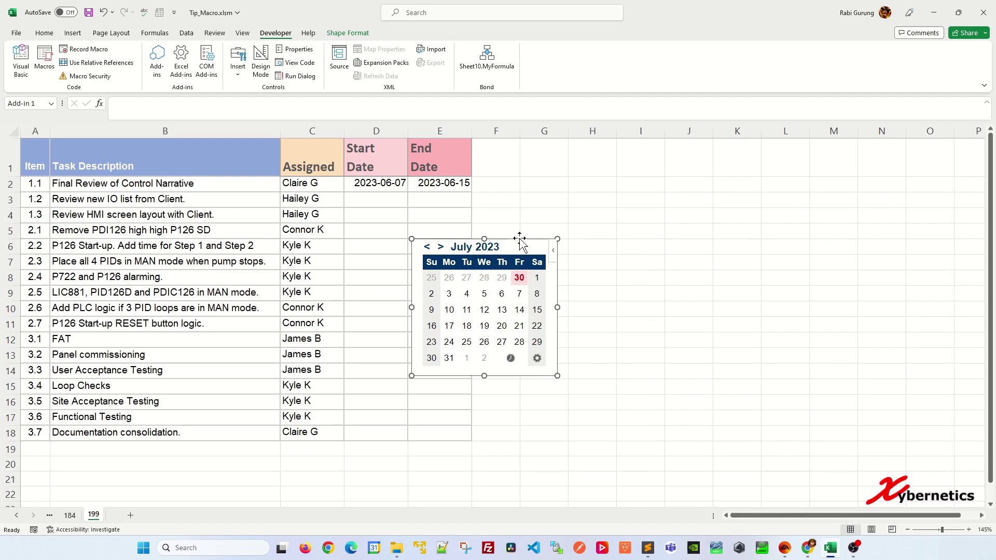
drag(519, 240, 498, 255)
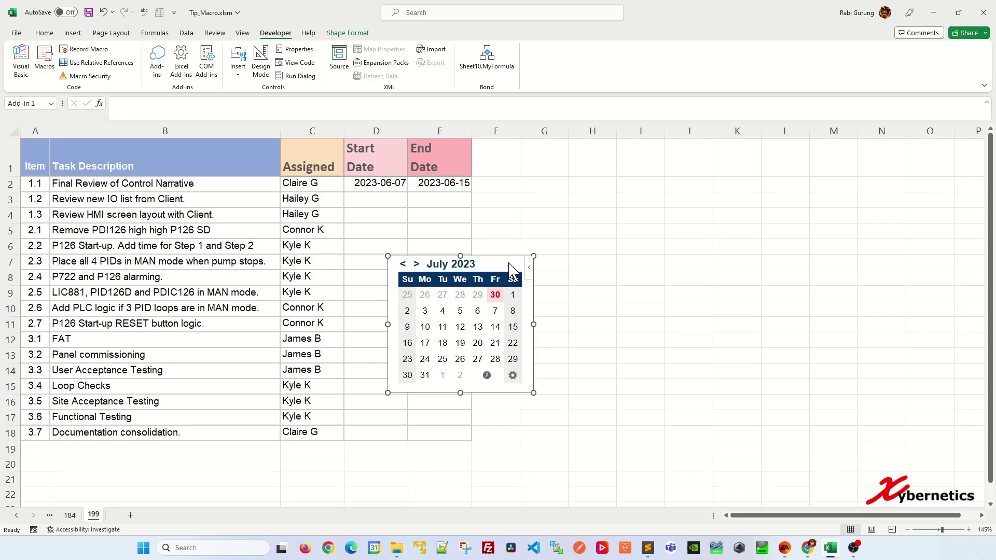
drag(501, 257, 620, 234)
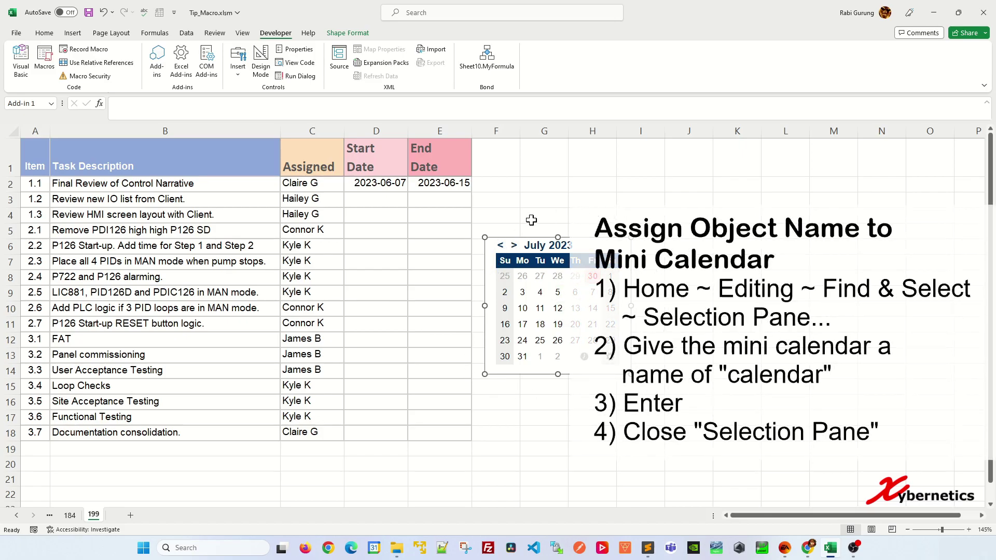
Step: Rename the Add-in 1 object to 'calendar' in the Selection Pane, then close the pane
click(45, 34)
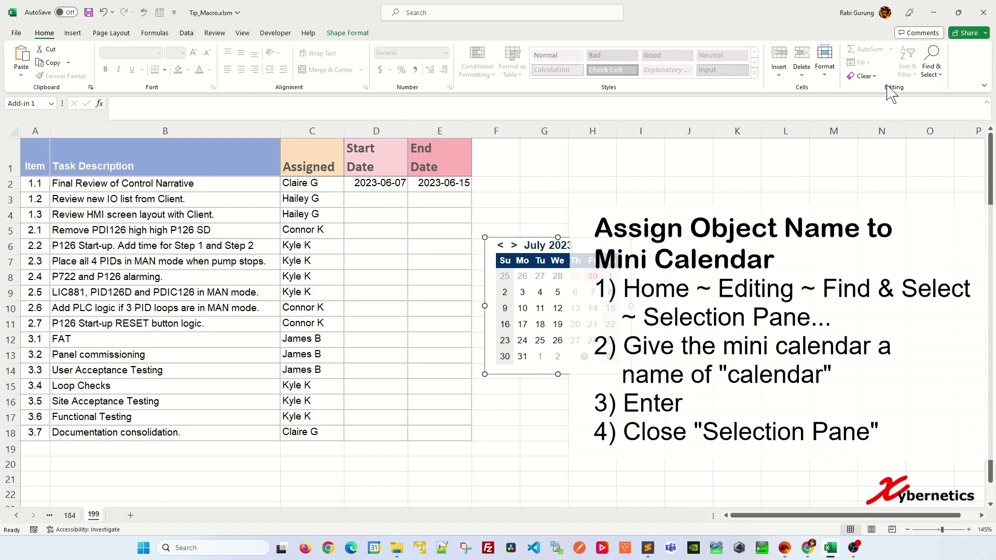
click(930, 68)
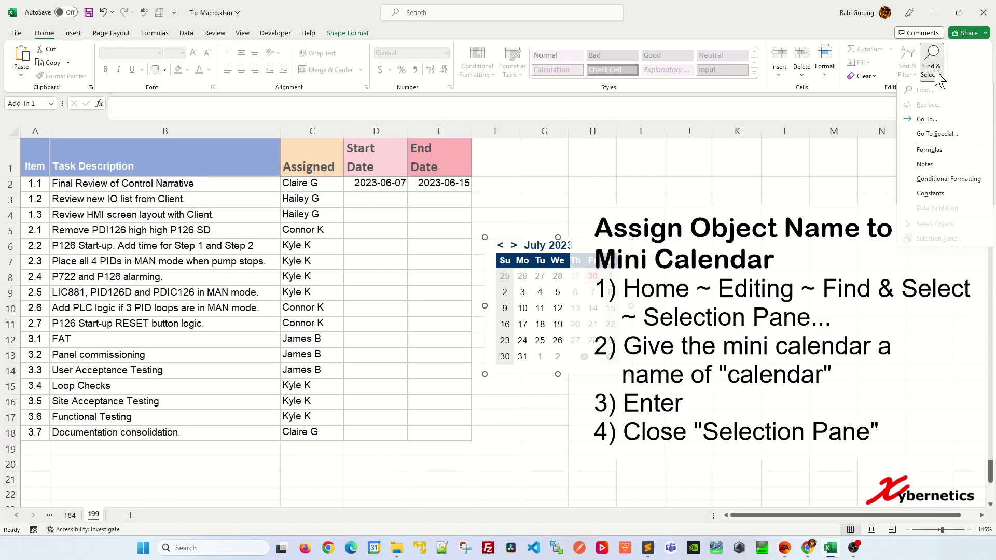
click(935, 240)
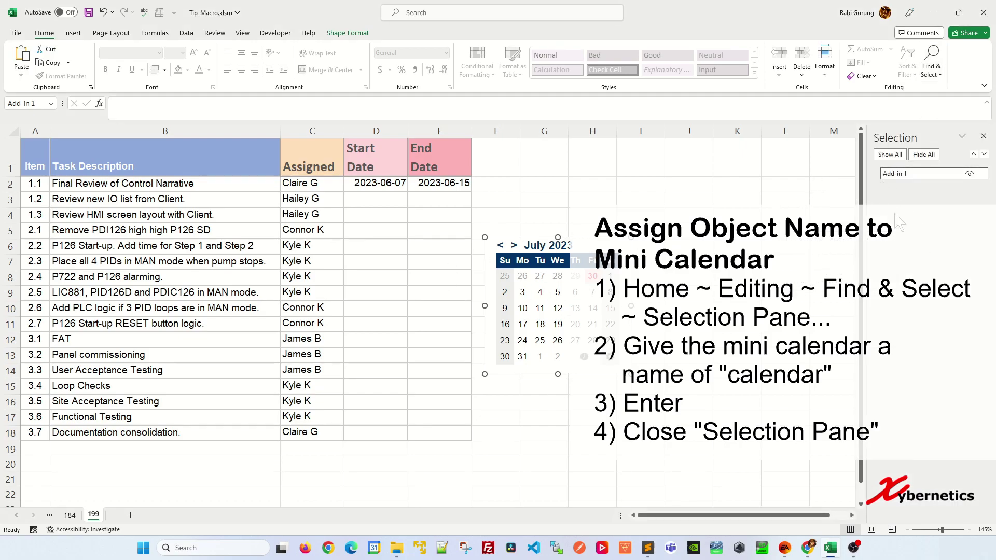
double_click(907, 174)
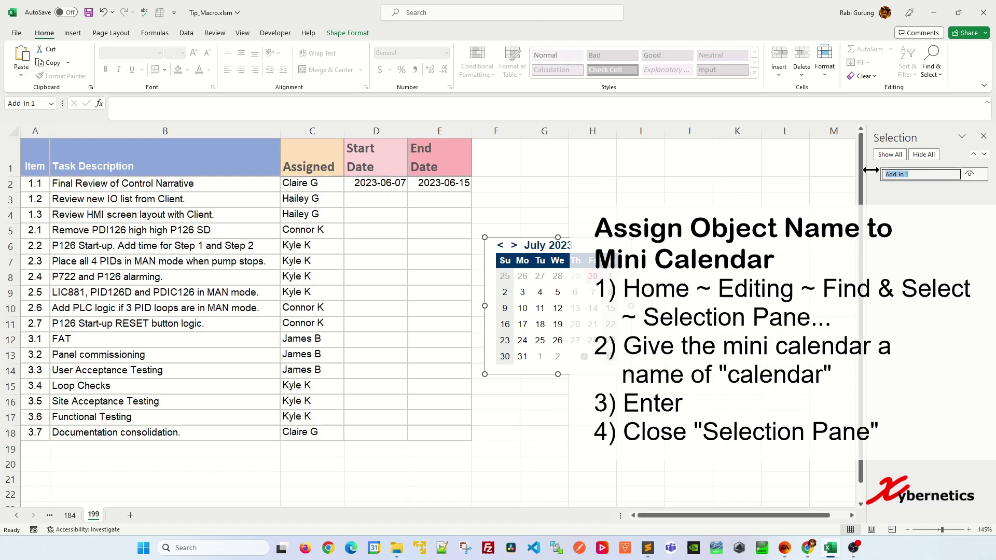
text(calendar)
key(Return)
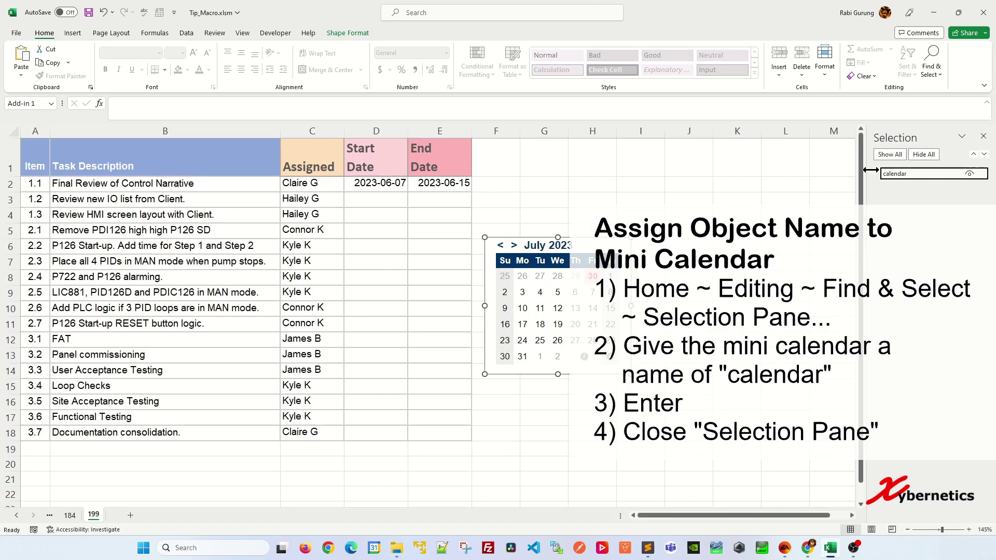
click(981, 137)
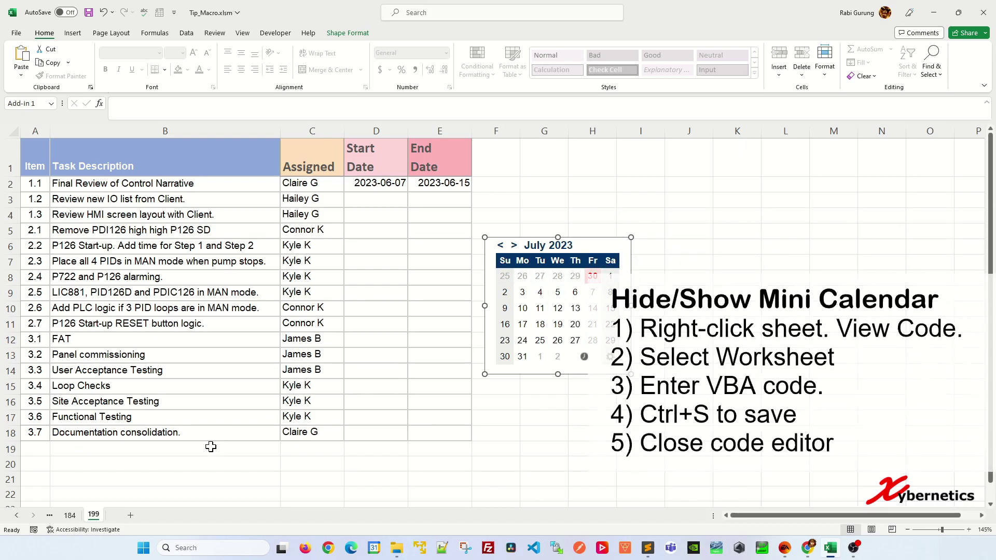
Step: Use View Code on the 199 sheet tab and select Sheet13 (199) in the Project pane
right_click(94, 516)
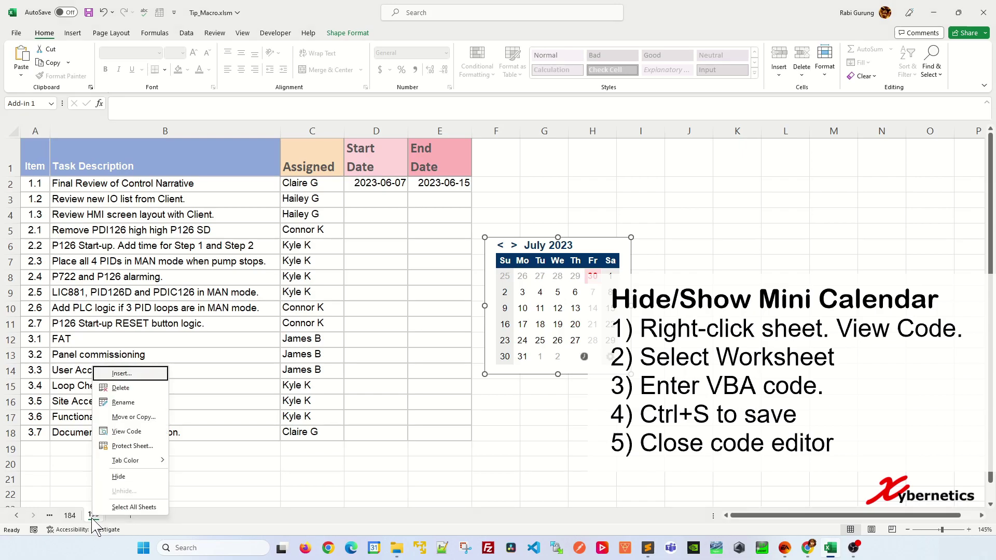
click(126, 432)
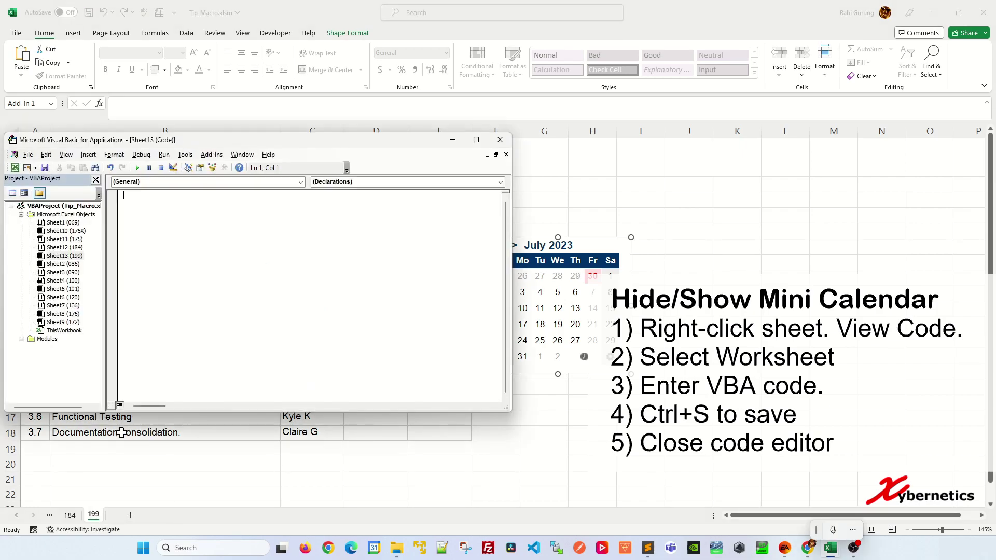
drag(300, 143, 524, 130)
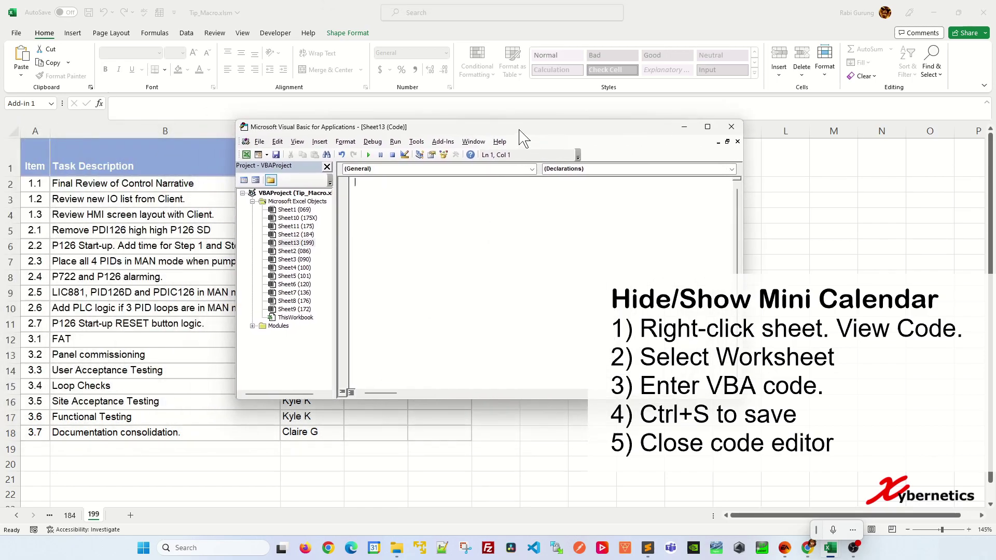
click(305, 243)
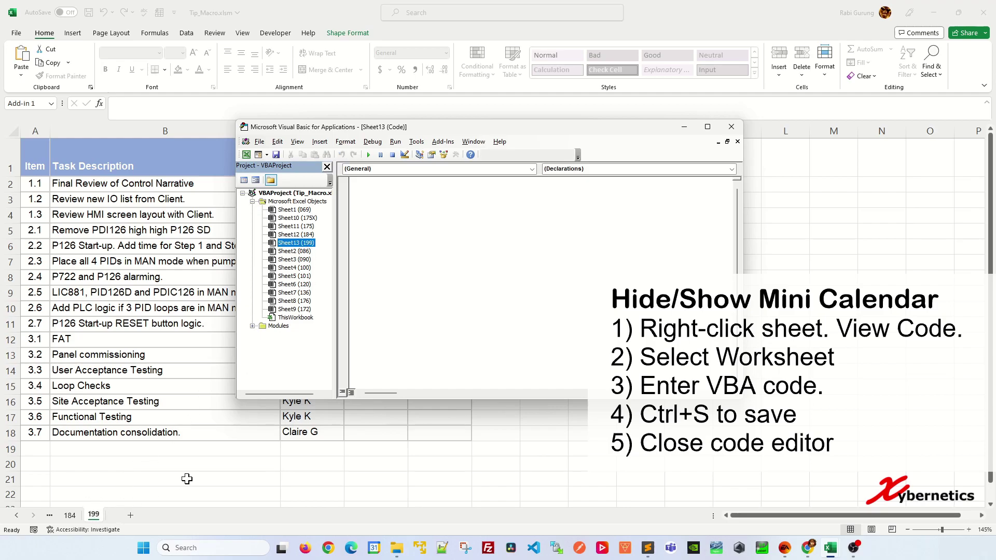
Step: Create Worksheet_SelectionChange via the Worksheet object and paste the D2:E18 show/hide calendar code
click(423, 247)
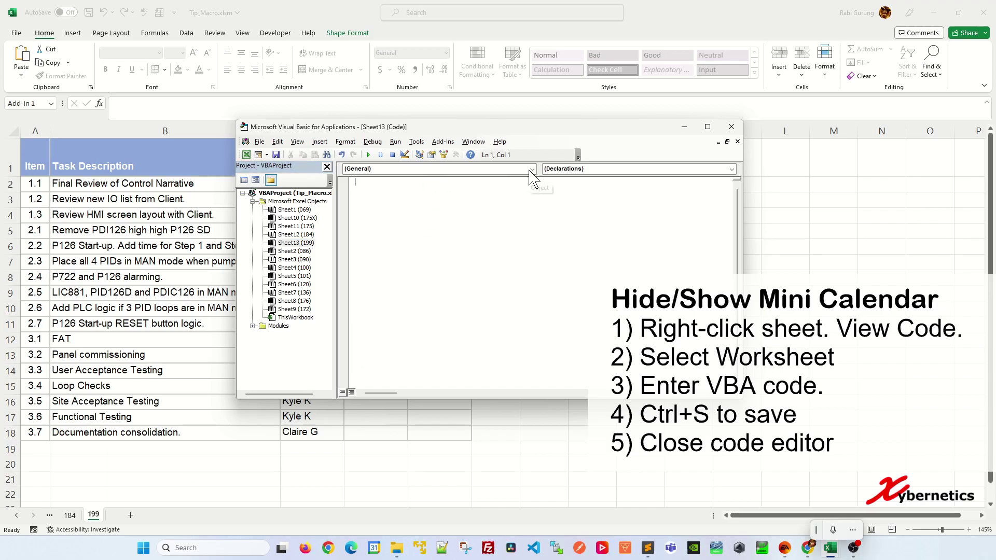
click(532, 169)
click(441, 186)
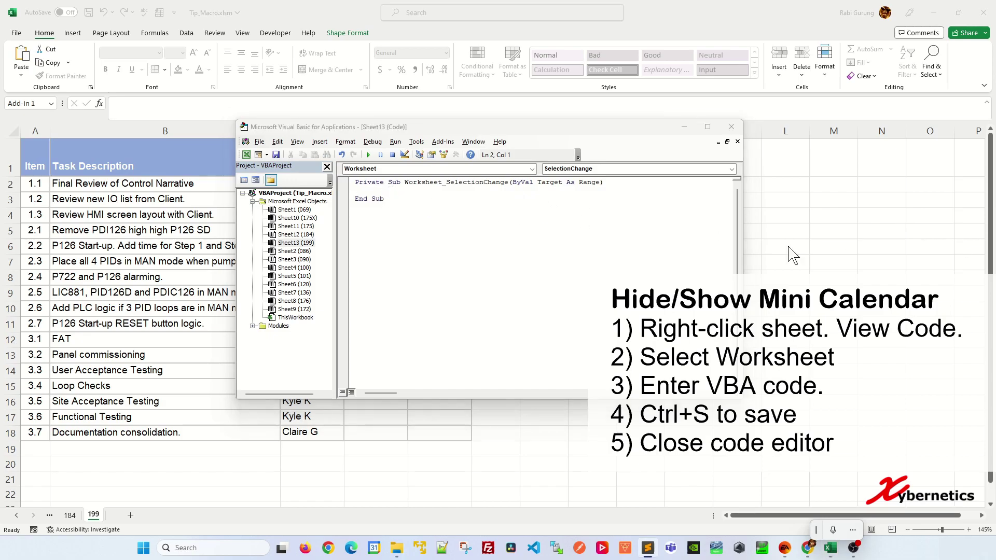
text(Dim rngDate As Range, rngSel As Range     Set rngDate = Range("D2:E18")    '**** Modify range ****     Set rngSel = Selection     If Intersect(rngDate, rngSel) Is Nothing Then         Shapes("calendar").Visible = False     Else         Shapes("calendar").Visible = True         Shapes("calendar").Top = ActiveCell.Top + ActiveCell.Height         Shapes("calendar").Left = ActiveCell.Left + ActiveCell.Width     End If)
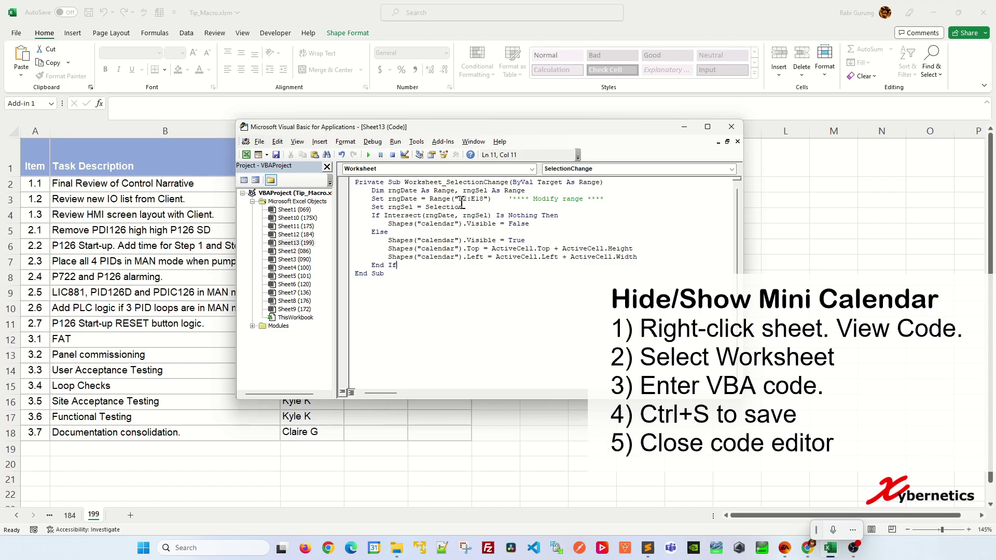
Step: Review the D2:E18 range and the 'calendar' shape names on lines 6–10 of the code
drag(460, 200, 485, 202)
drag(505, 130, 763, 88)
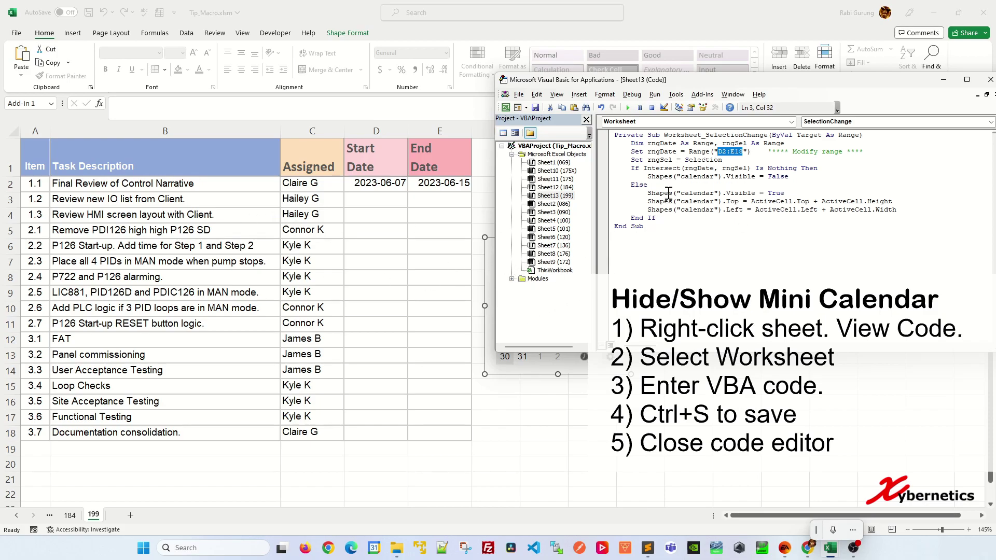
drag(749, 82, 541, 98)
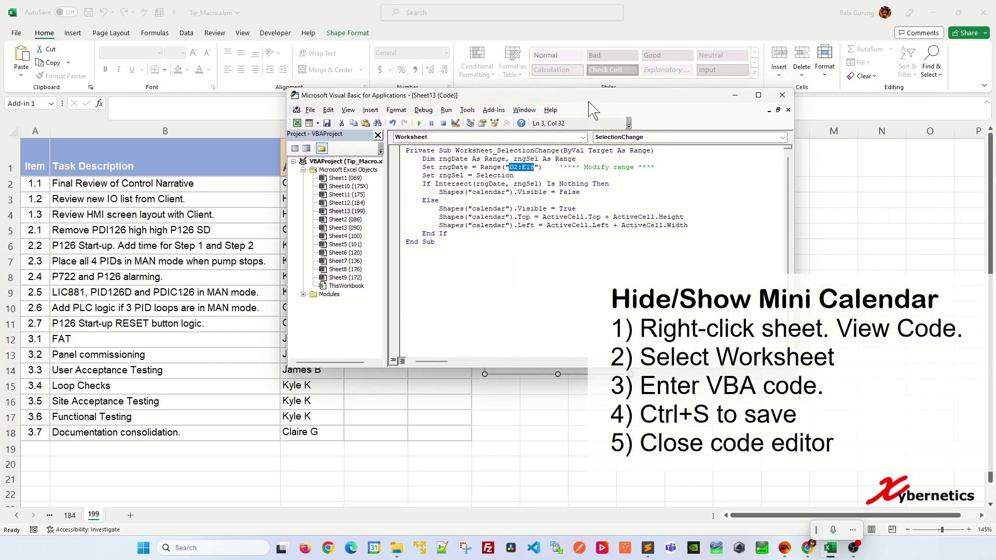
drag(589, 95, 400, 69)
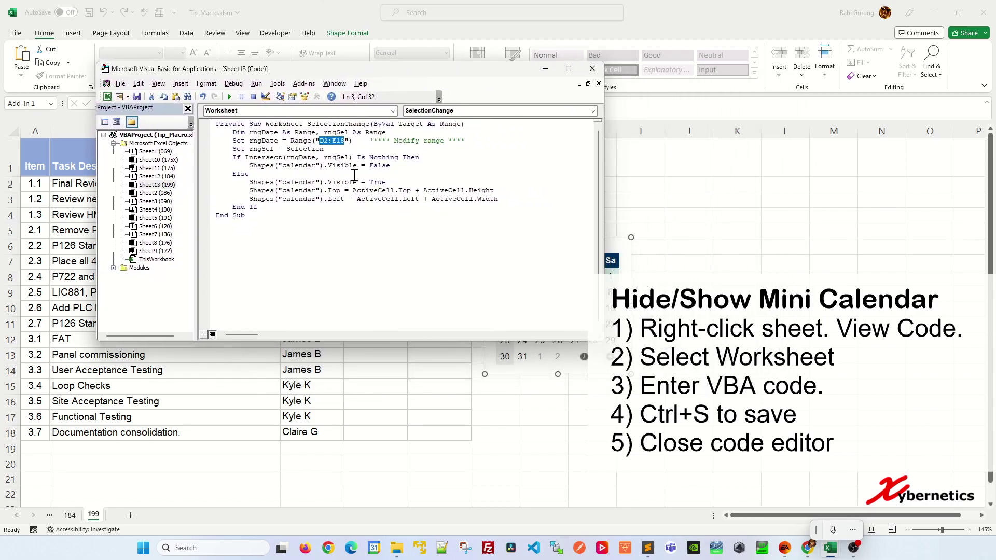
click(299, 169)
double_click(299, 167)
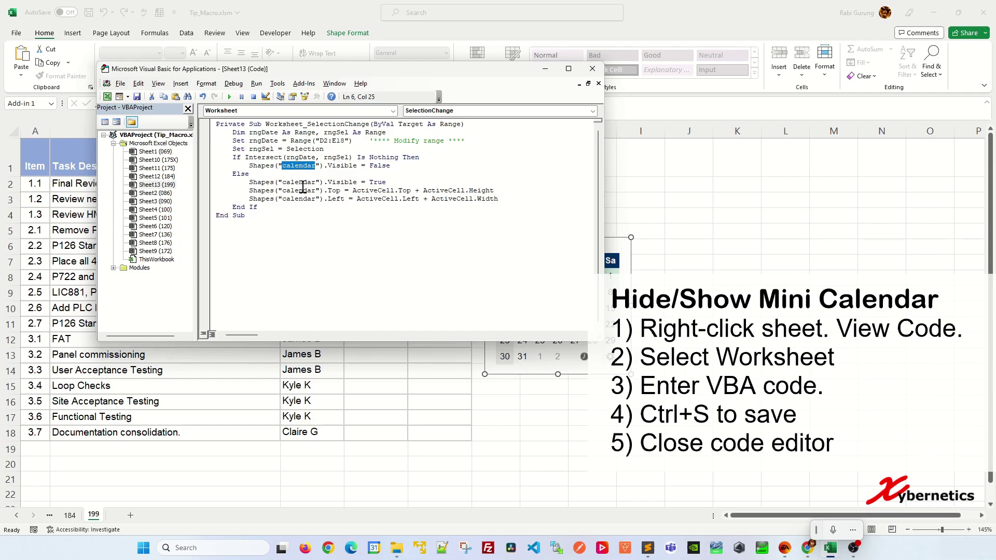
double_click(302, 184)
double_click(305, 191)
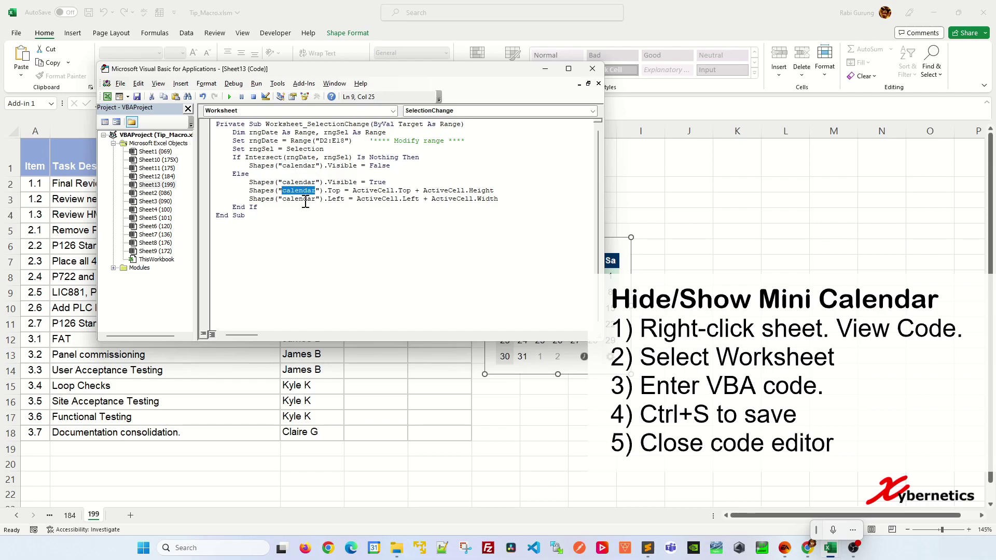
double_click(305, 200)
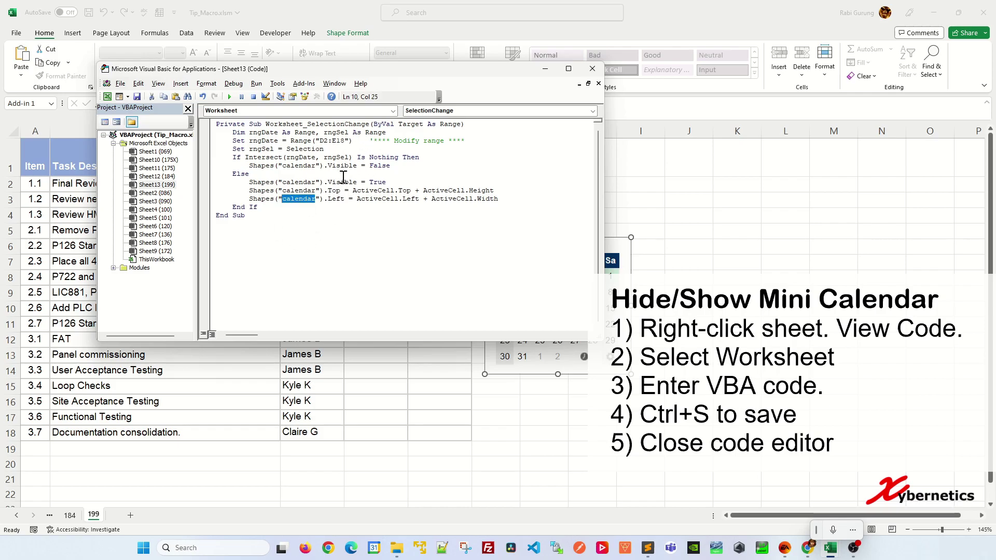
Step: Recheck the D2:E18 range, save the workbook with Ctrl+S, and close the VBA editor
drag(433, 77, 601, 89)
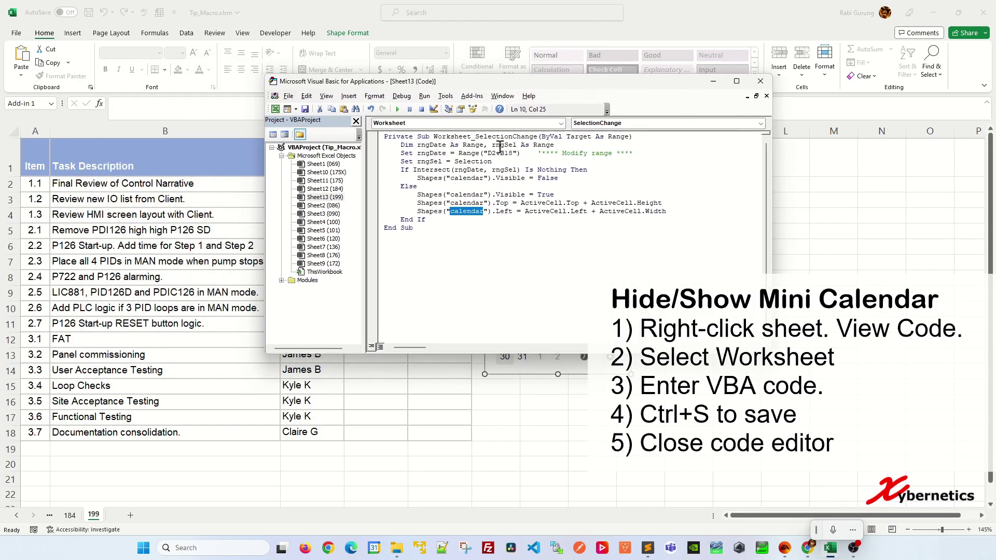
drag(489, 154, 508, 157)
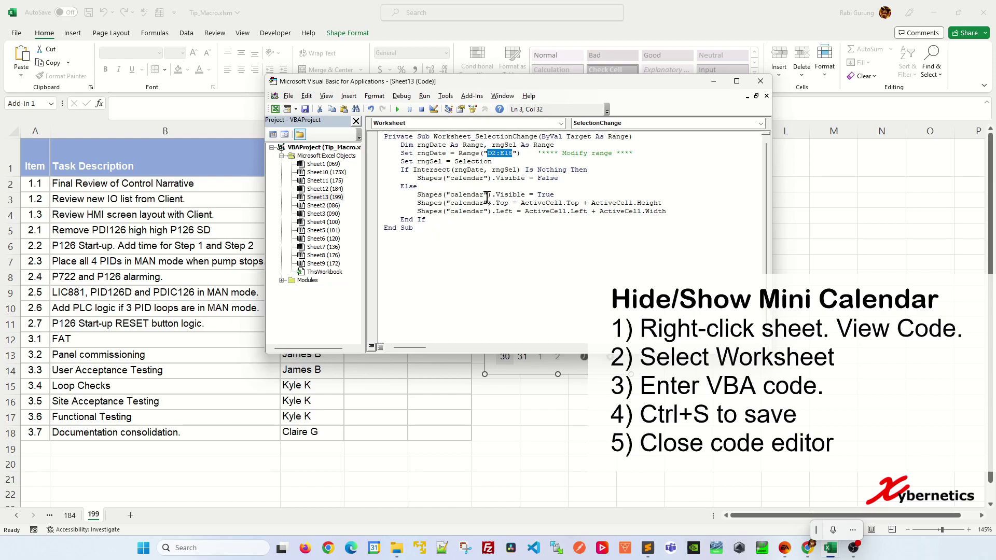
key(ctrl+s)
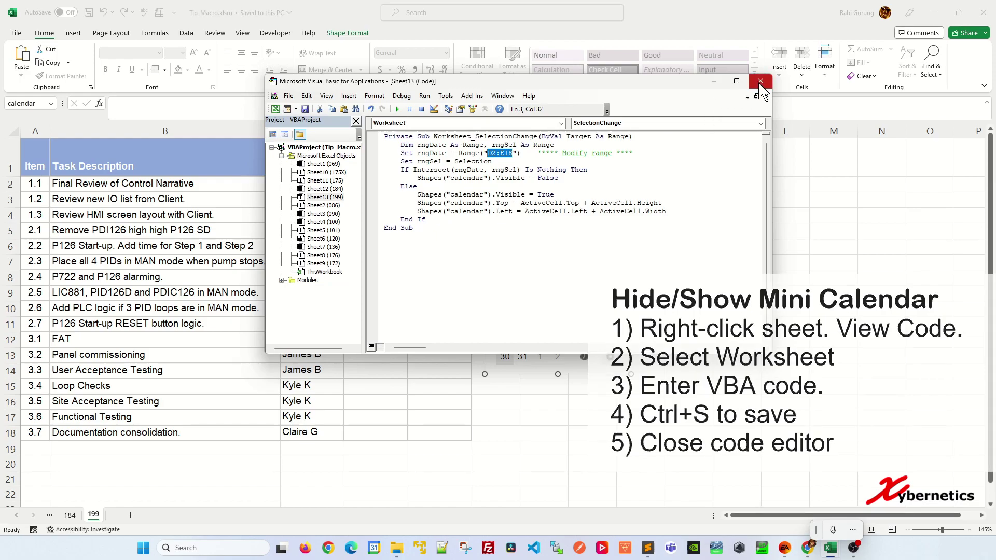
click(760, 83)
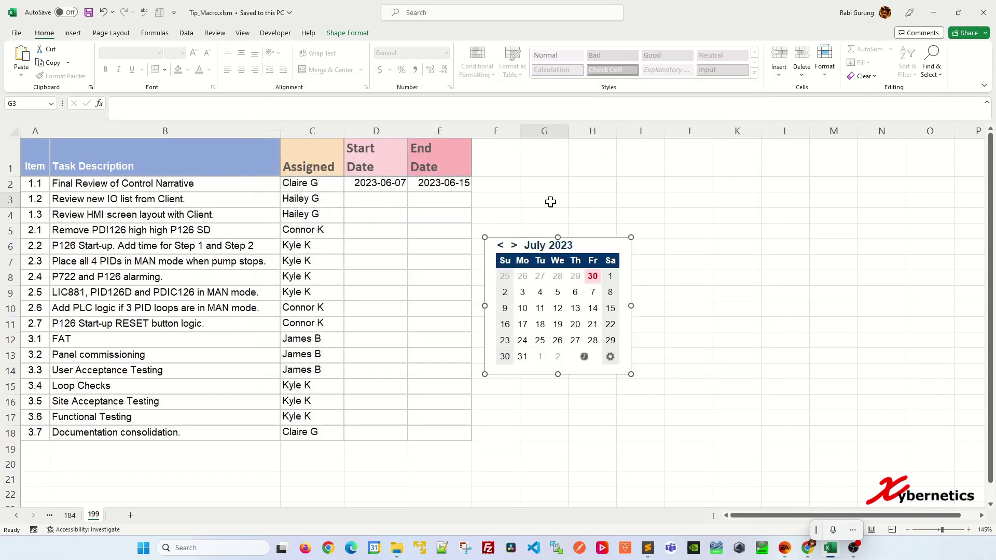
Step: Select cells outside D2:E18 so the mini calendar hides
click(551, 202)
click(667, 226)
click(570, 262)
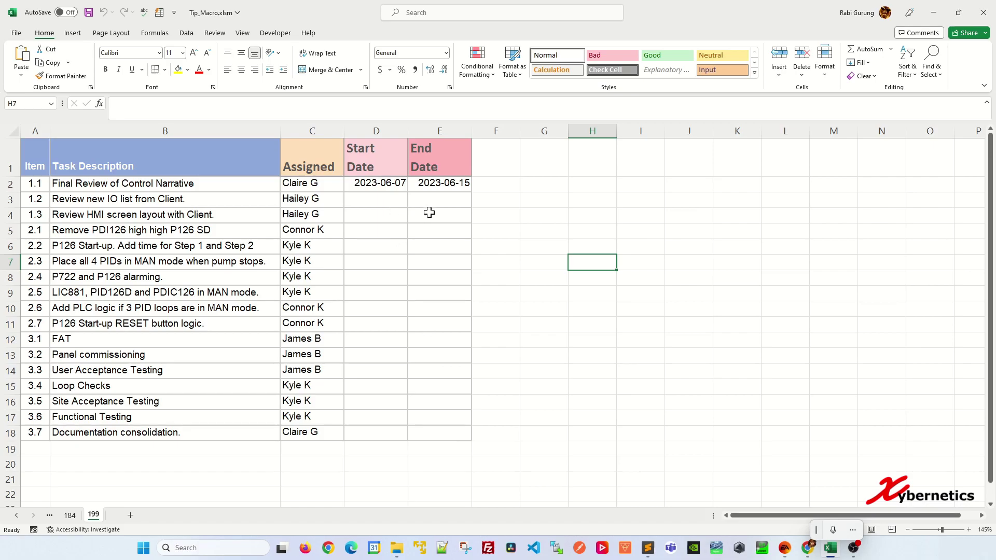
Step: Pick 2023-07-11 for D4 and 2023-07-06 for E15 from the pop-up calendar
click(376, 219)
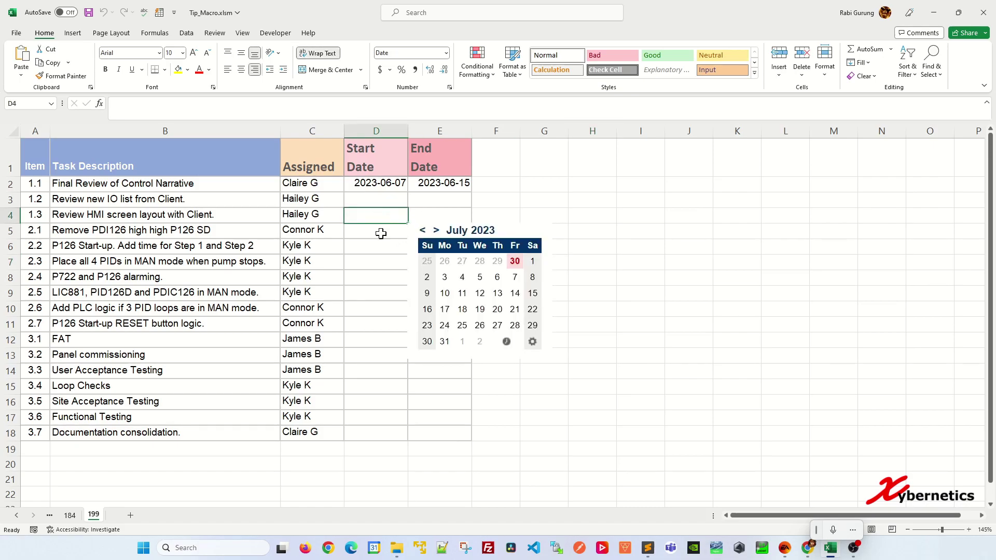
click(462, 293)
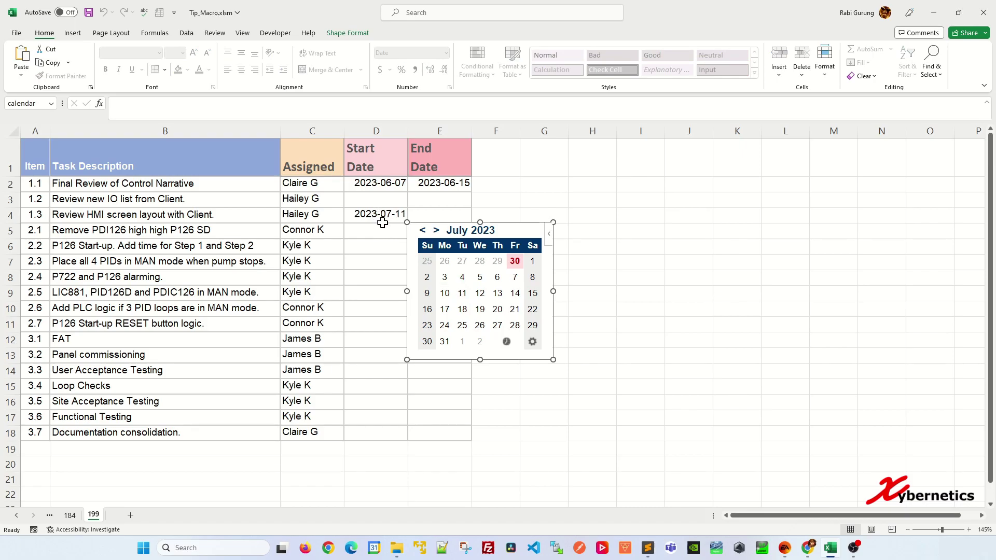
click(440, 384)
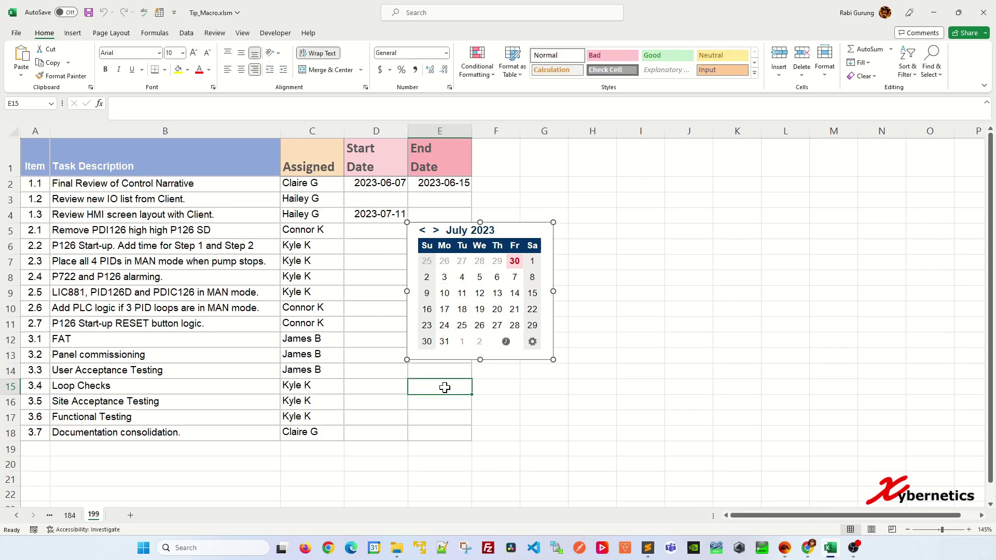
click(561, 450)
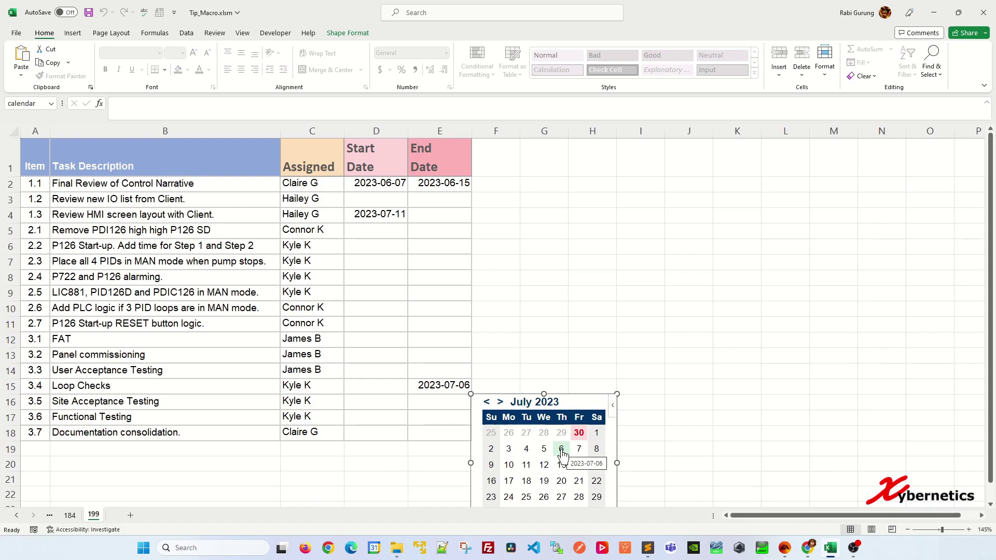
click(429, 275)
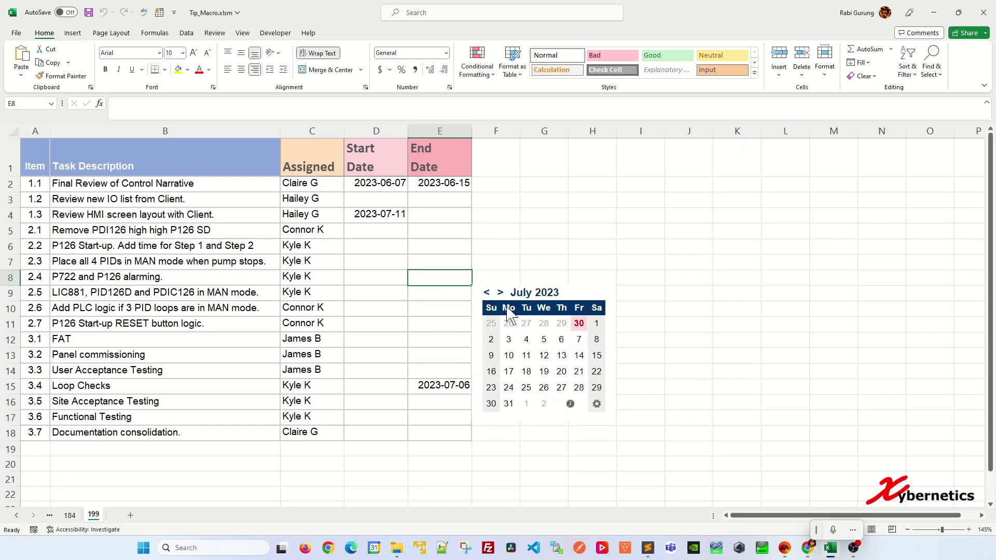